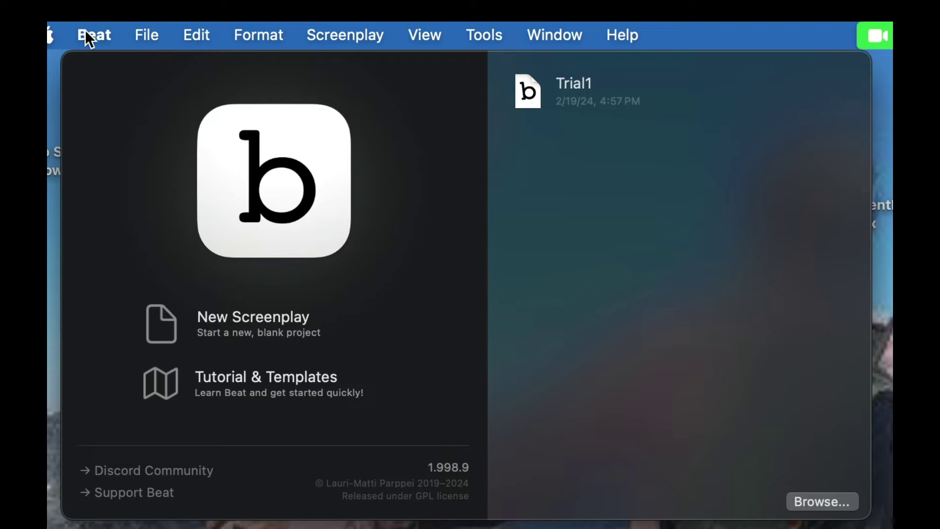
pyautogui.click(104, 38)
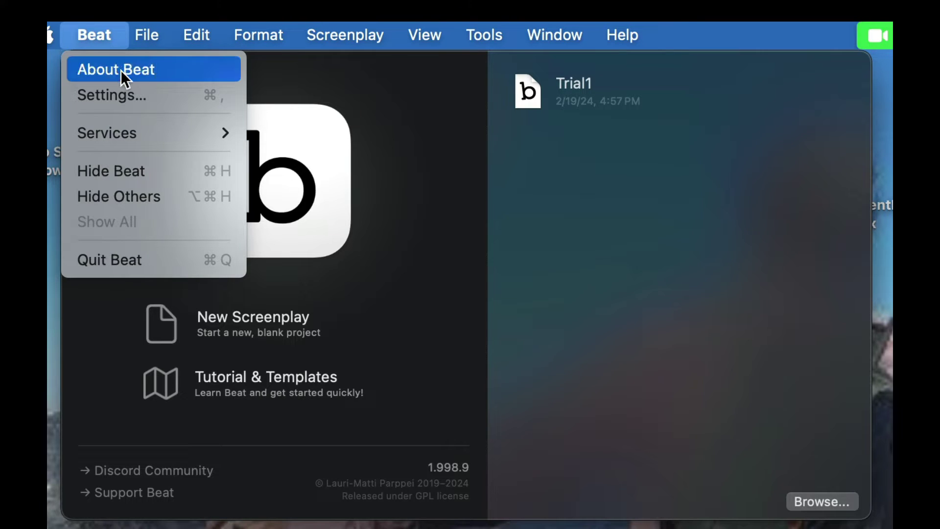
pyautogui.moveTo(151, 37)
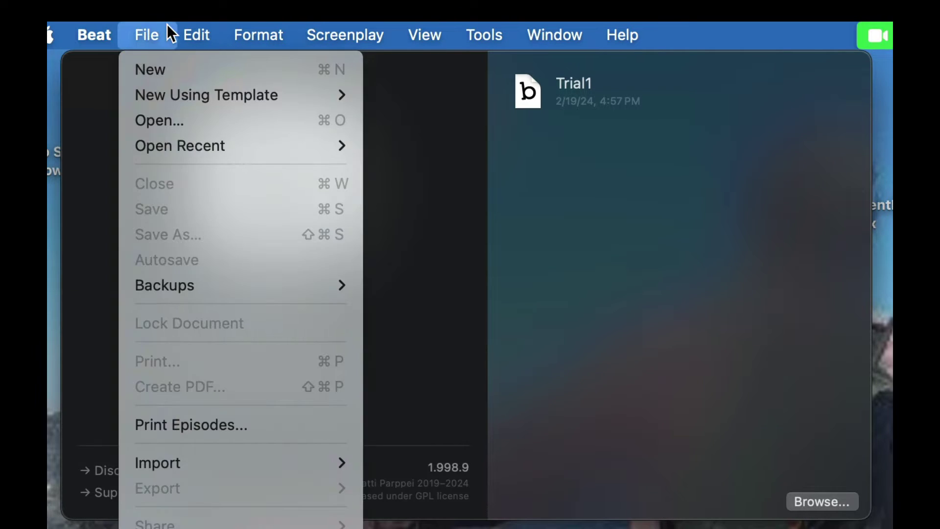
pyautogui.moveTo(173, 99)
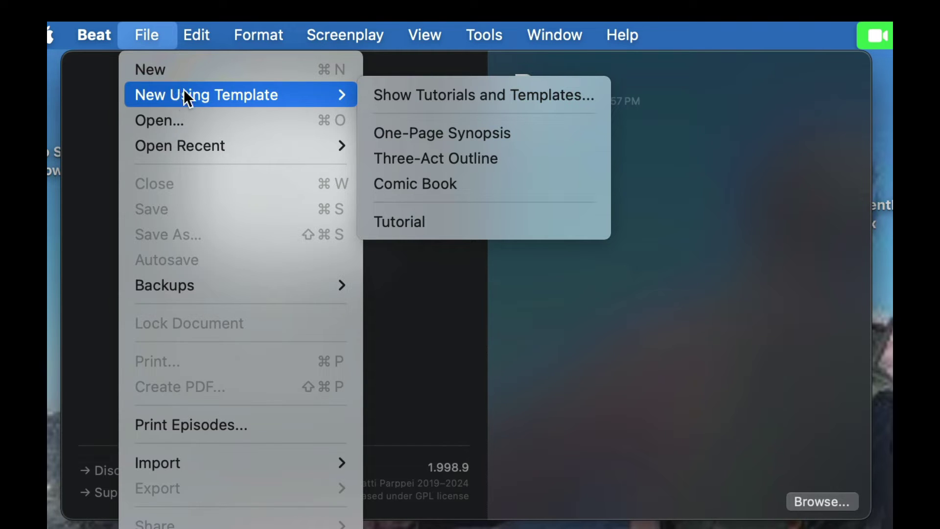
pyautogui.moveTo(220, 27)
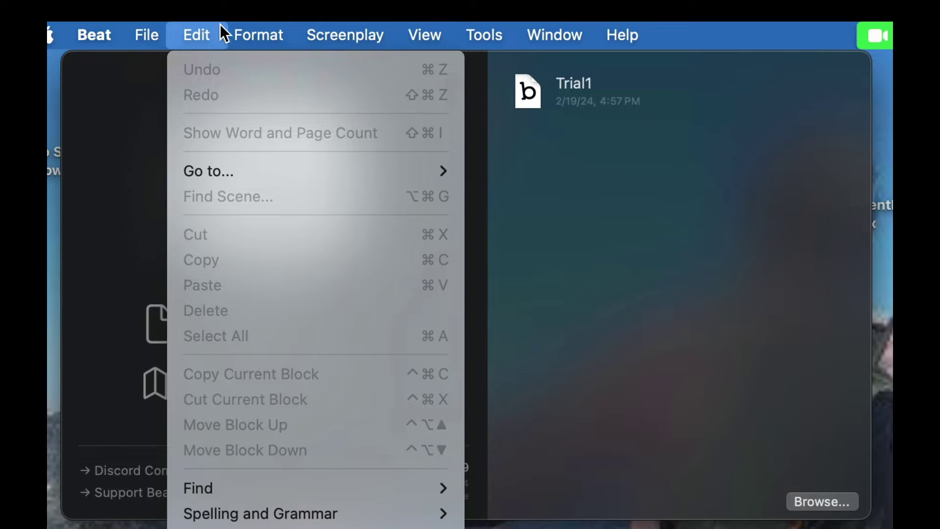
pyautogui.moveTo(251, 29)
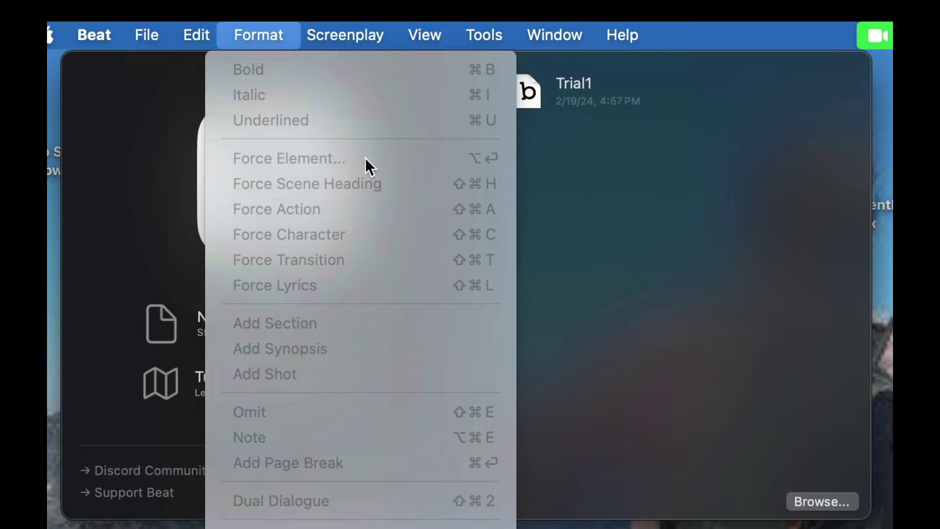
pyautogui.moveTo(371, 27)
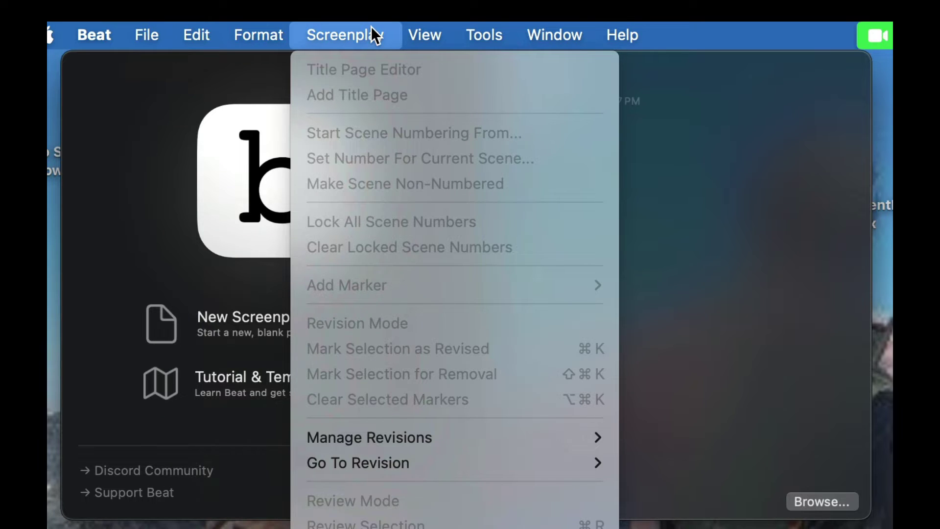
# Step: Open the Plugin Library, read the descriptions of the Clean Extra Spaces and FTOutliner plugins, and close the library
pyautogui.moveTo(422, 22)
pyautogui.moveTo(484, 27)
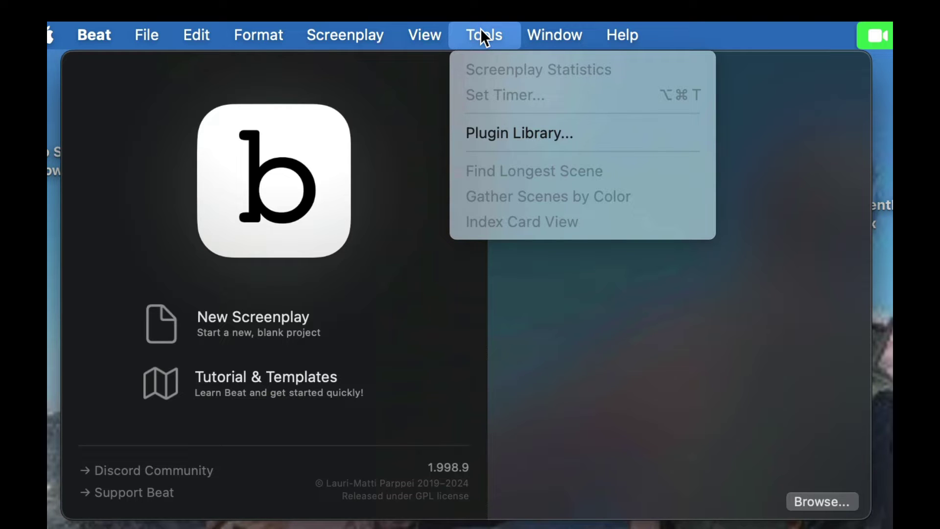
pyautogui.click(532, 128)
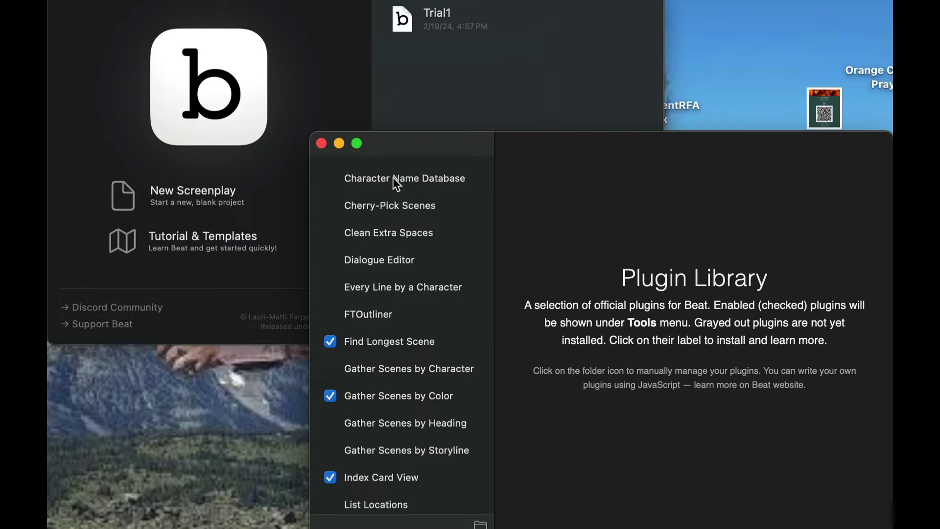
pyautogui.click(399, 240)
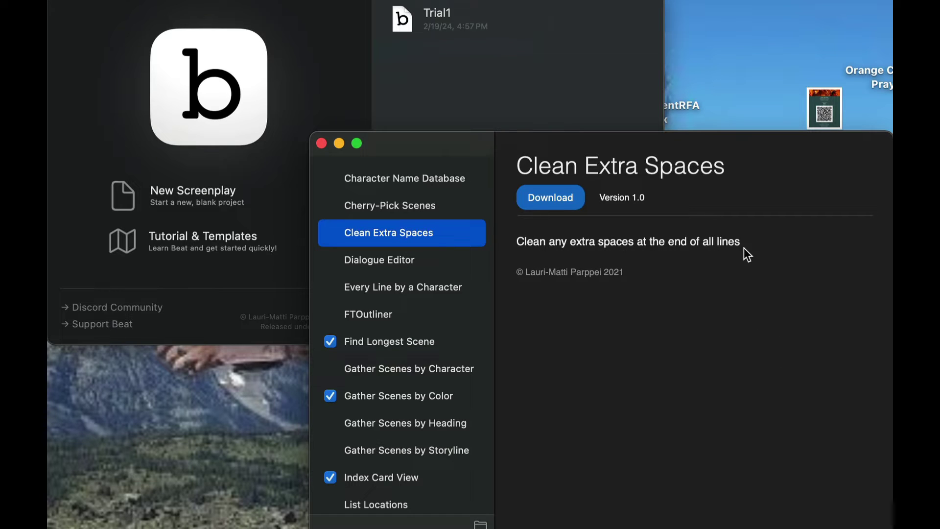
pyautogui.click(364, 316)
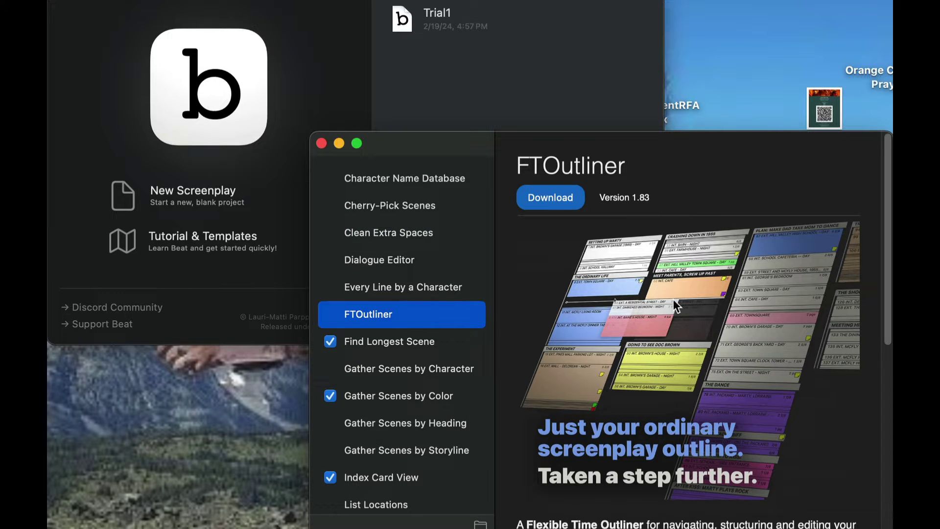
pyautogui.moveTo(889, 292); pyautogui.dragTo(890, 473)
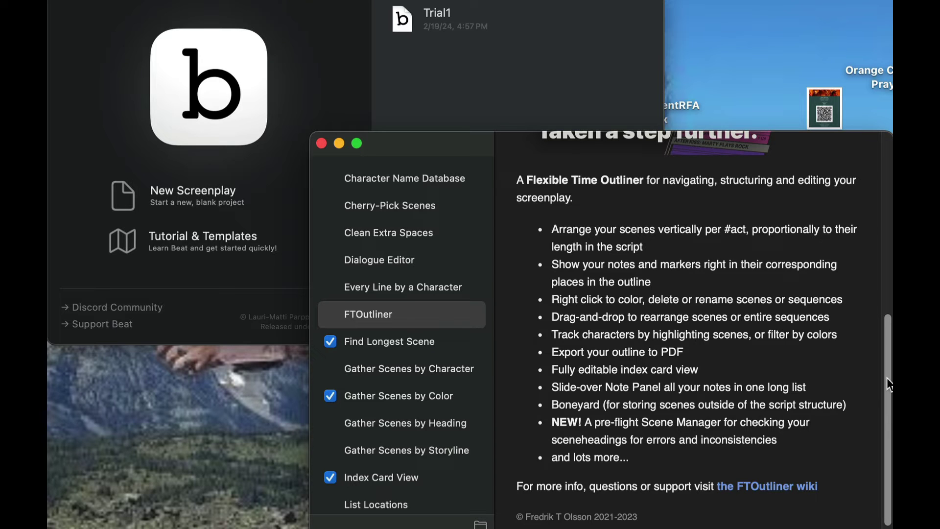
pyautogui.scroll(10, 890, 385)
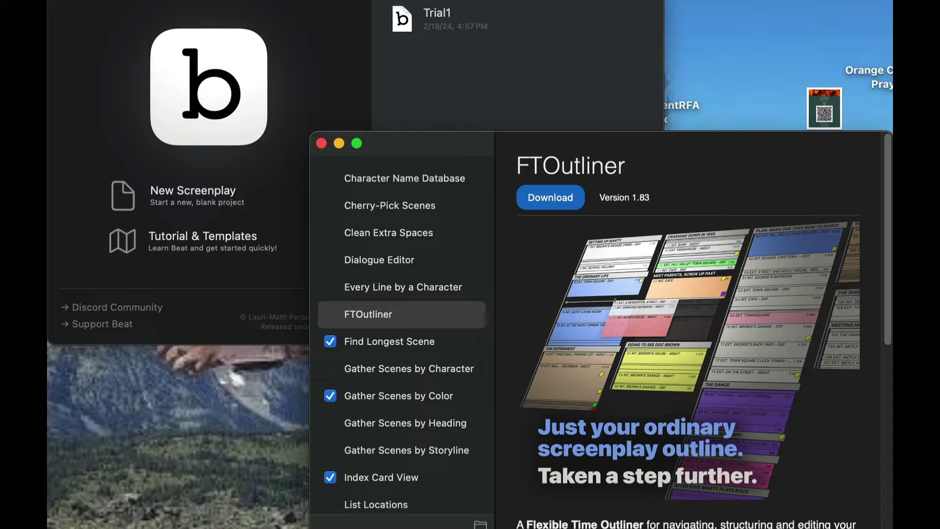
pyautogui.click(321, 143)
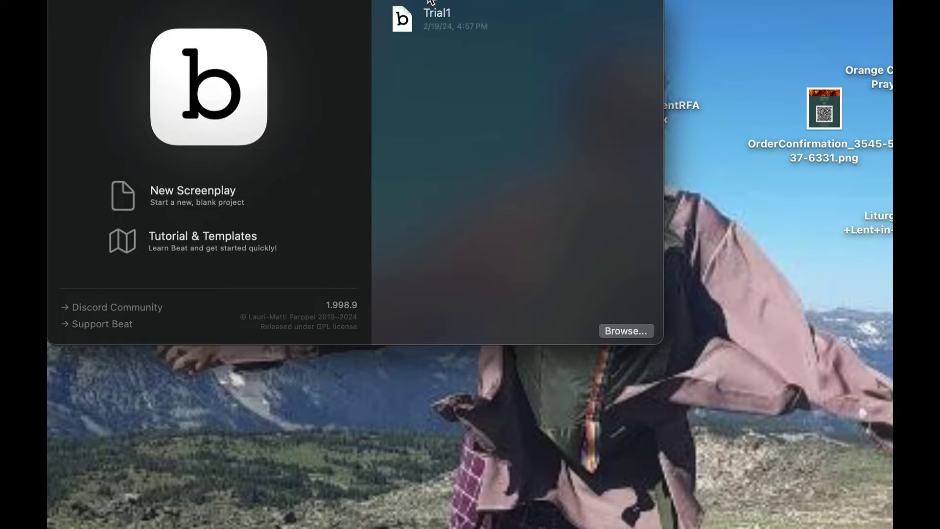
# Step: Open the Beat Tutorial document and read its title page details and the INT. SCHOOL ROOM scene
pyautogui.click(570, 11)
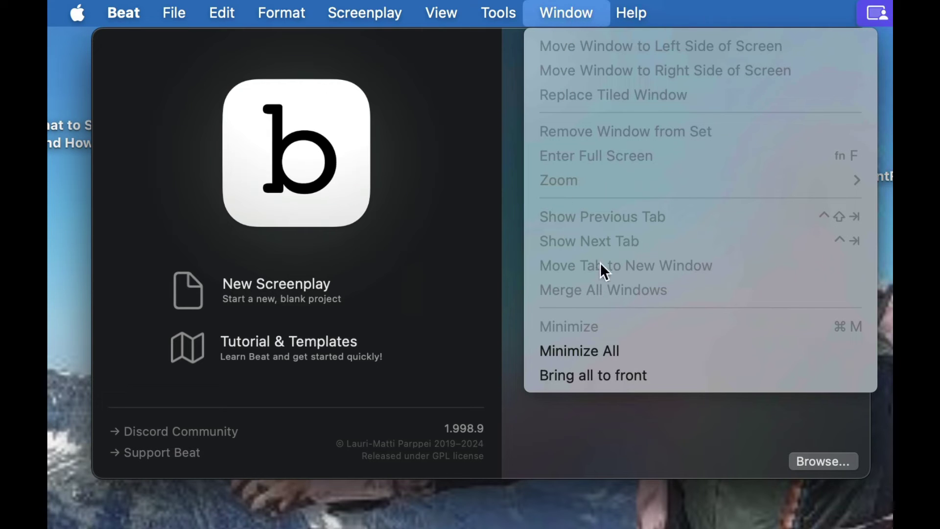
pyautogui.moveTo(639, 14)
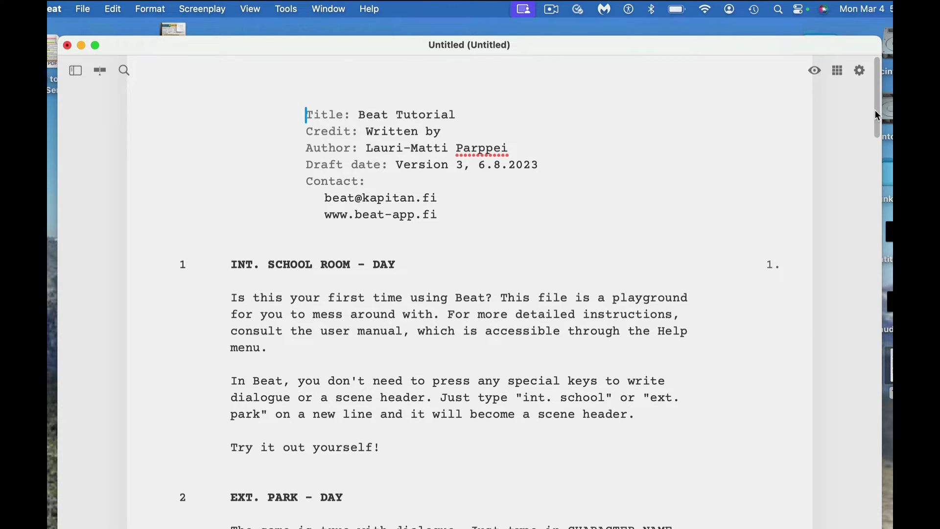
pyautogui.moveTo(877, 115); pyautogui.dragTo(876, 124)
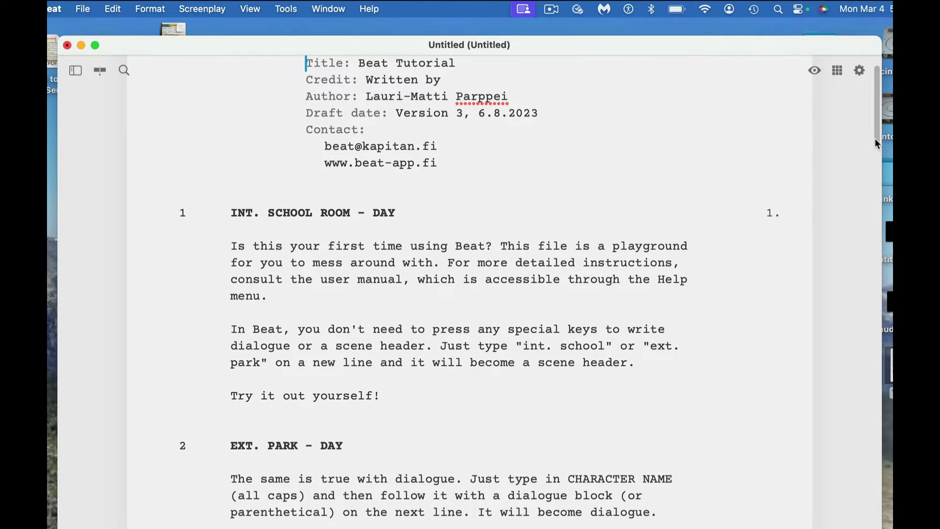
pyautogui.moveTo(874, 139); pyautogui.dragTo(876, 154)
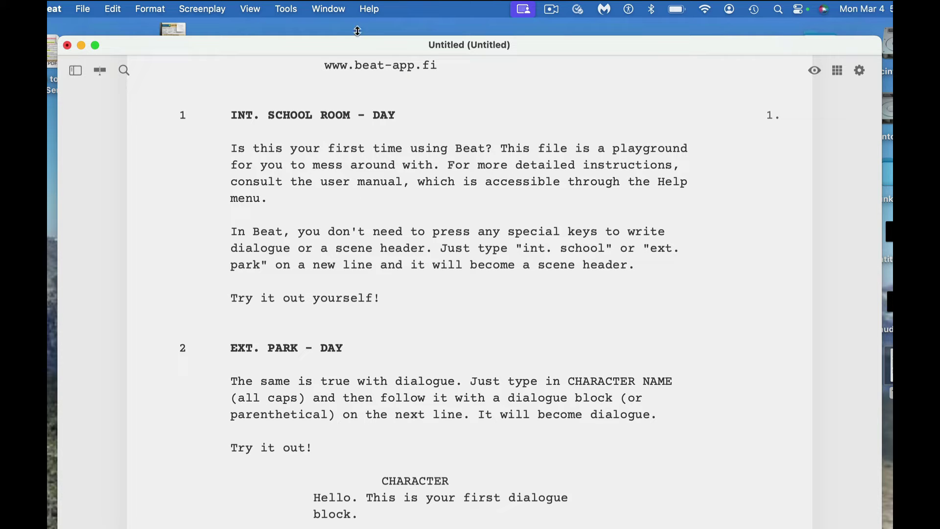
pyautogui.click(370, 9)
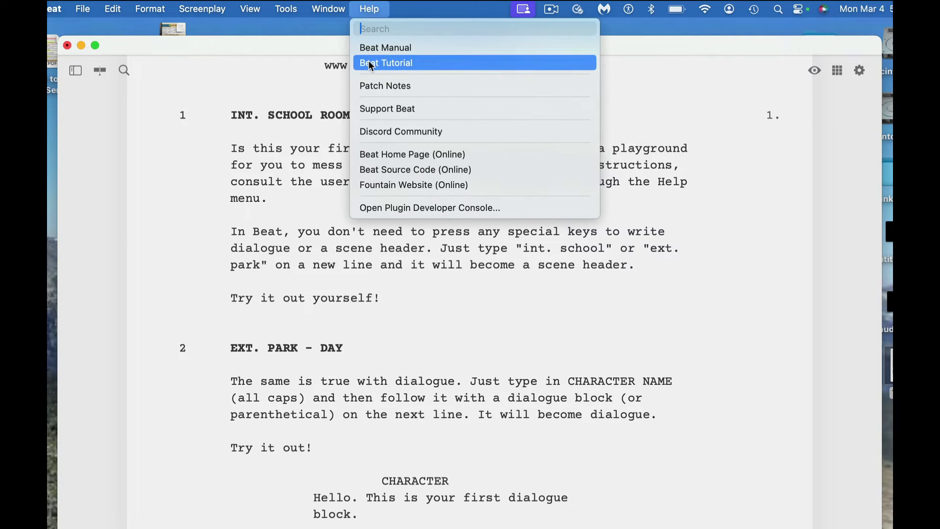
pyautogui.click(292, 64)
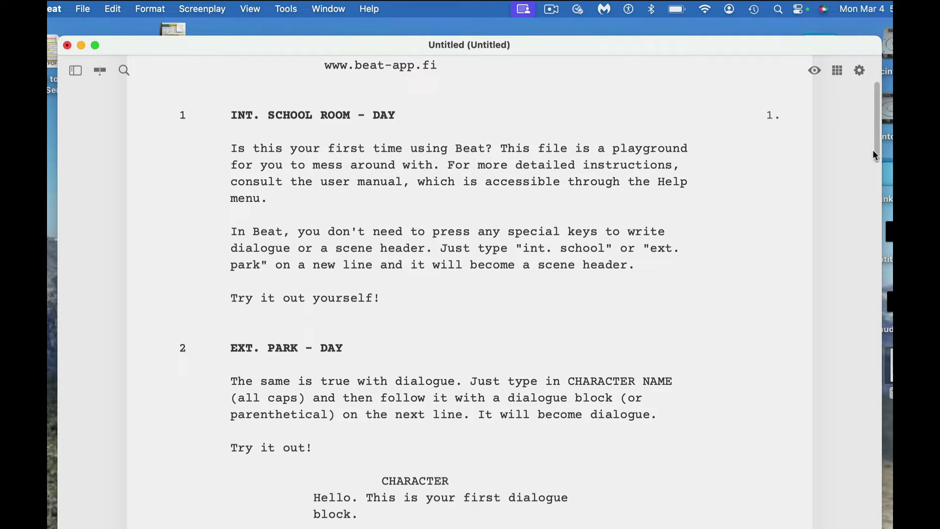
# Step: Read the tutorial's EXT. PARK scene on dialogue, character cues and transitions, and the non-printing note that follows it
pyautogui.moveTo(879, 144); pyautogui.dragTo(876, 166)
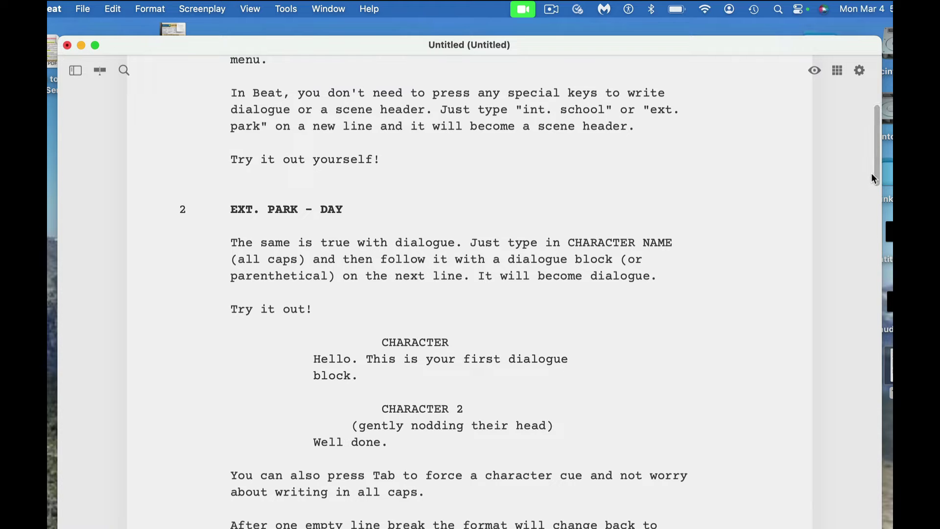
pyautogui.moveTo(871, 173); pyautogui.dragTo(871, 192)
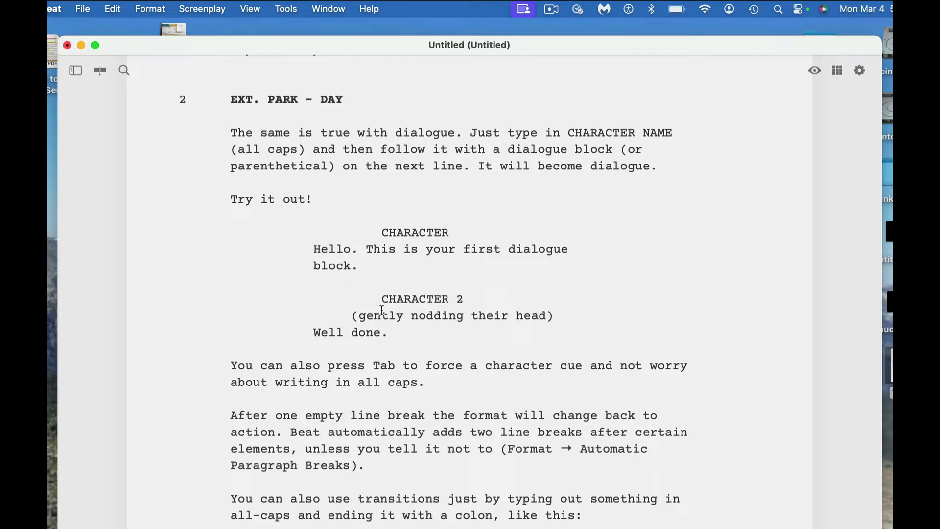
pyautogui.moveTo(874, 171); pyautogui.dragTo(857, 204)
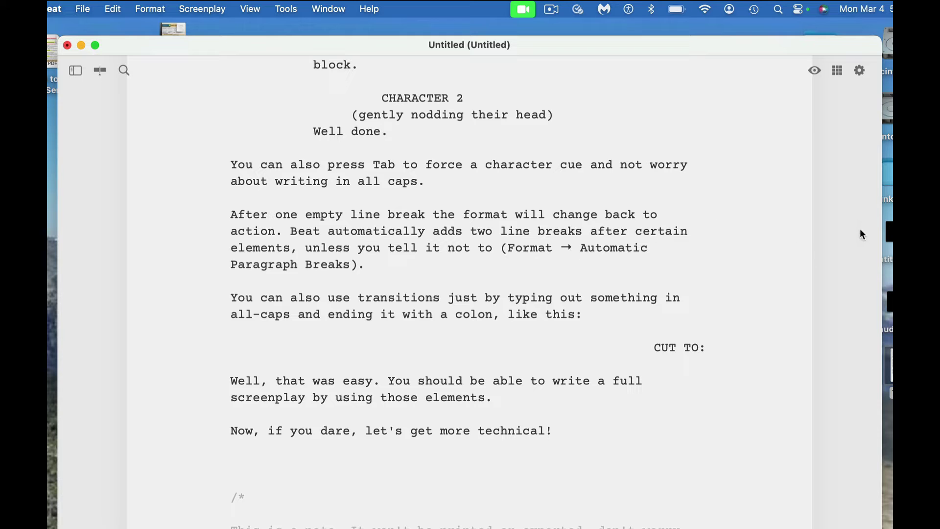
pyautogui.moveTo(877, 221)
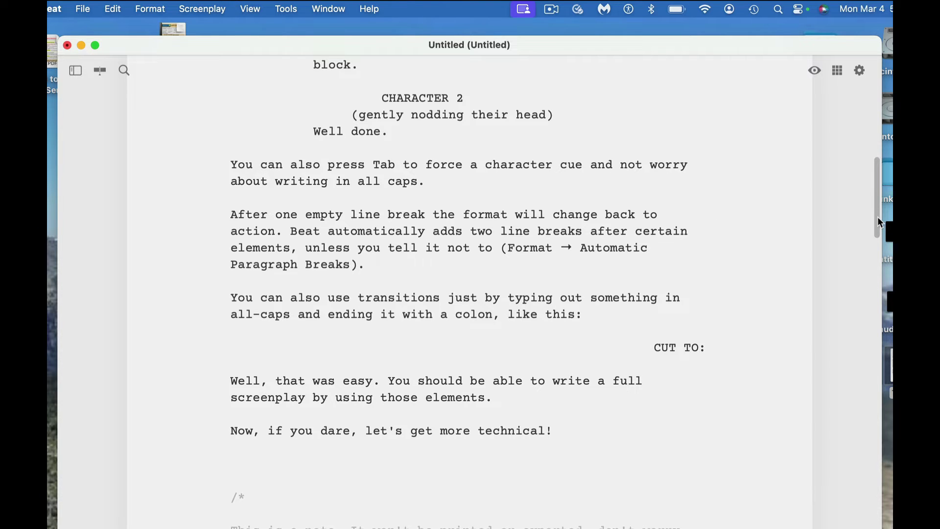
pyautogui.moveTo(878, 218); pyautogui.dragTo(878, 237)
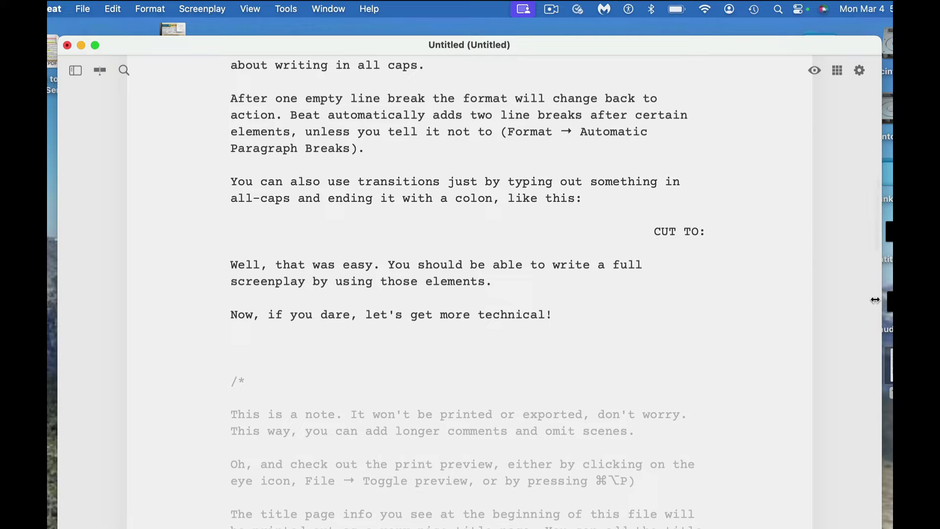
pyautogui.moveTo(879, 242); pyautogui.dragTo(879, 258)
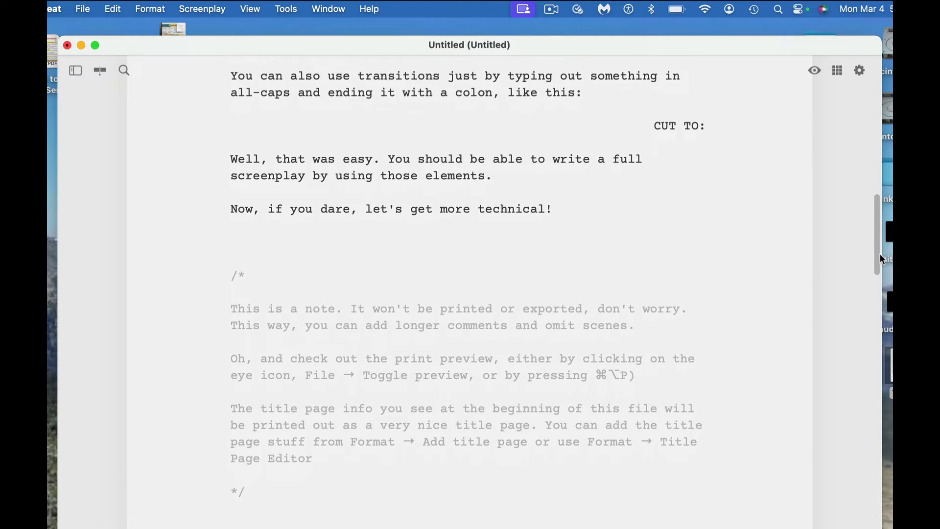
pyautogui.scroll(-8, 882, 259)
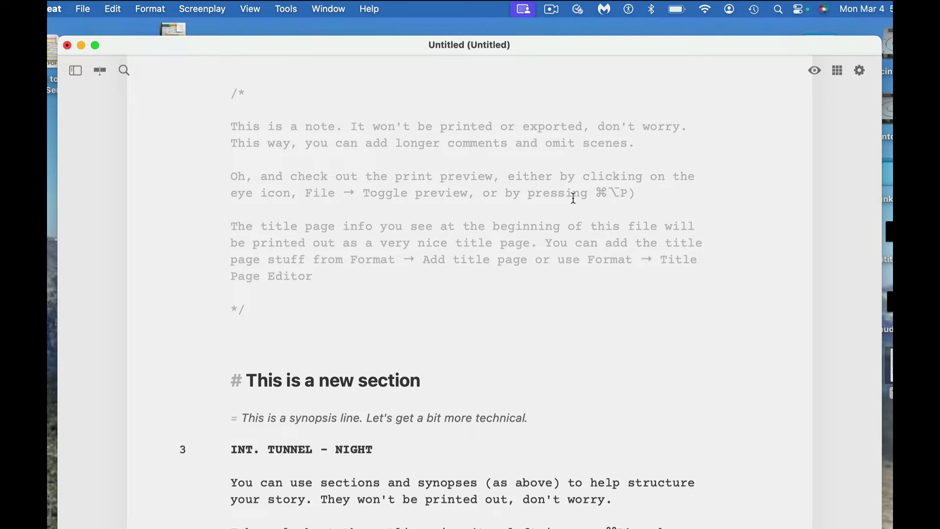
# Step: Check the title page in the tutorial screenplay's print preview and close the preview
pyautogui.click(814, 71)
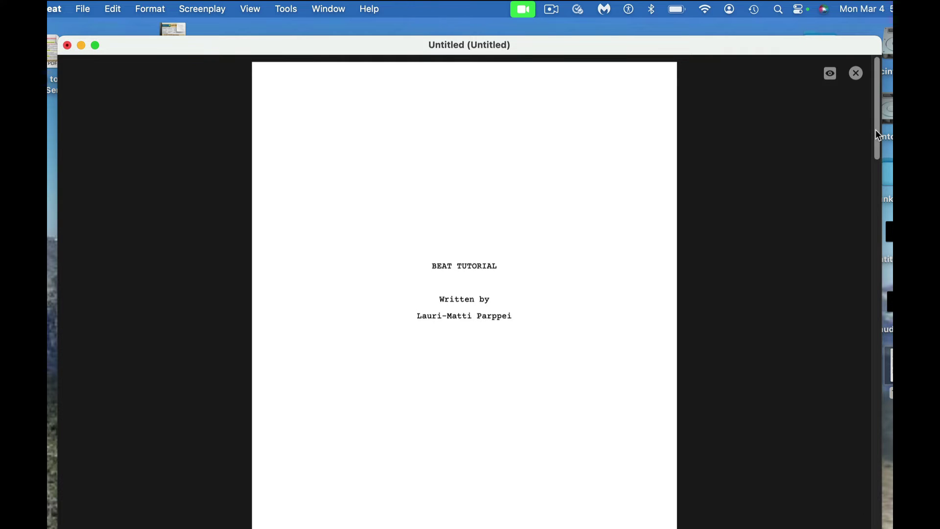
pyautogui.moveTo(875, 129); pyautogui.dragTo(841, 111)
pyautogui.click(856, 73)
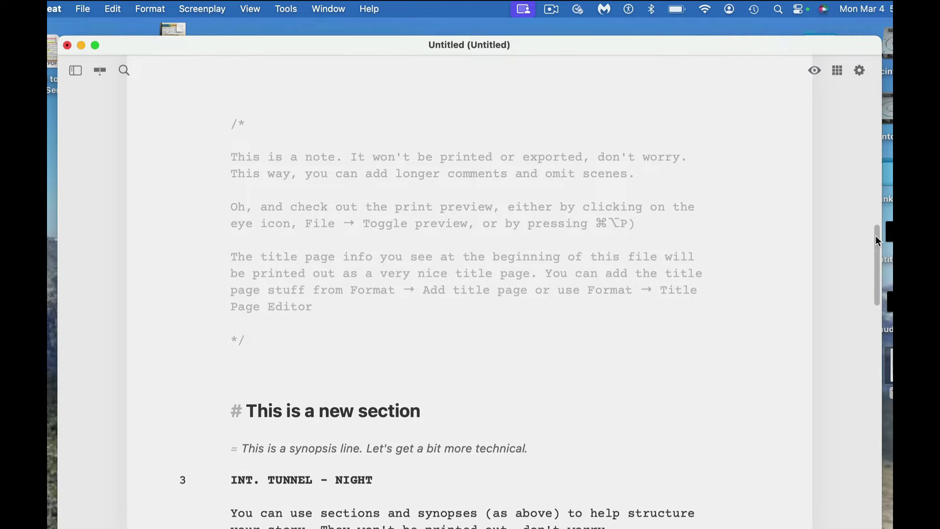
# Step: Read the tutorial's scene on sections and synopses, and check the scene structure in the outline view before hiding it
pyautogui.scroll(-2, 875, 236)
pyautogui.moveTo(876, 241); pyautogui.dragTo(859, 279)
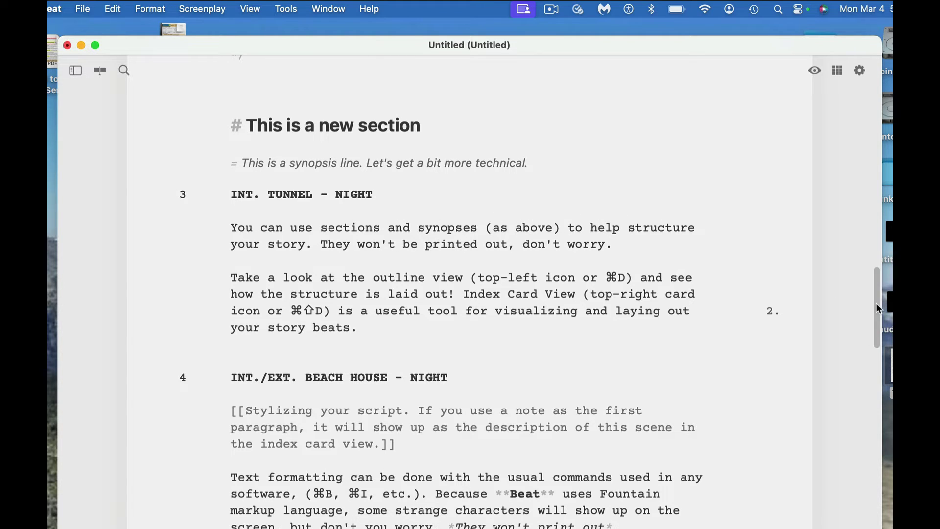
pyautogui.scroll(-2, 877, 316)
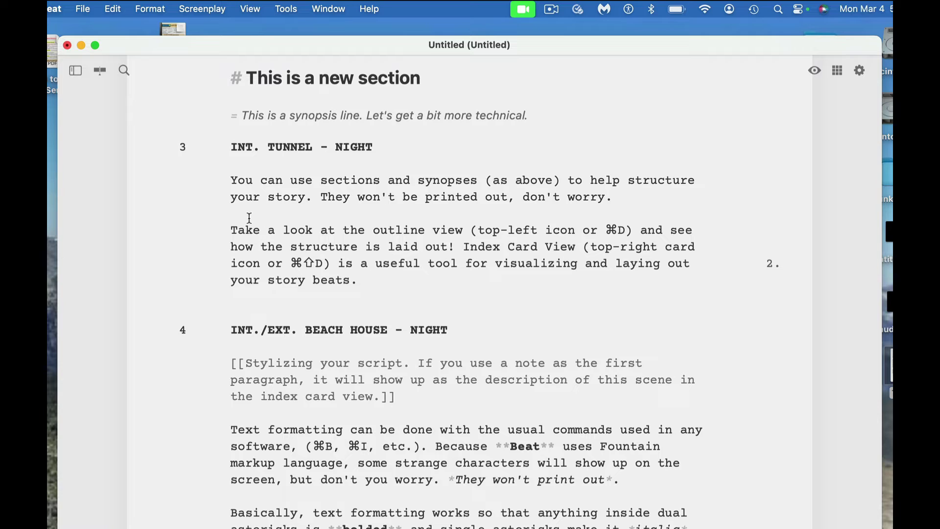
pyautogui.click(79, 72)
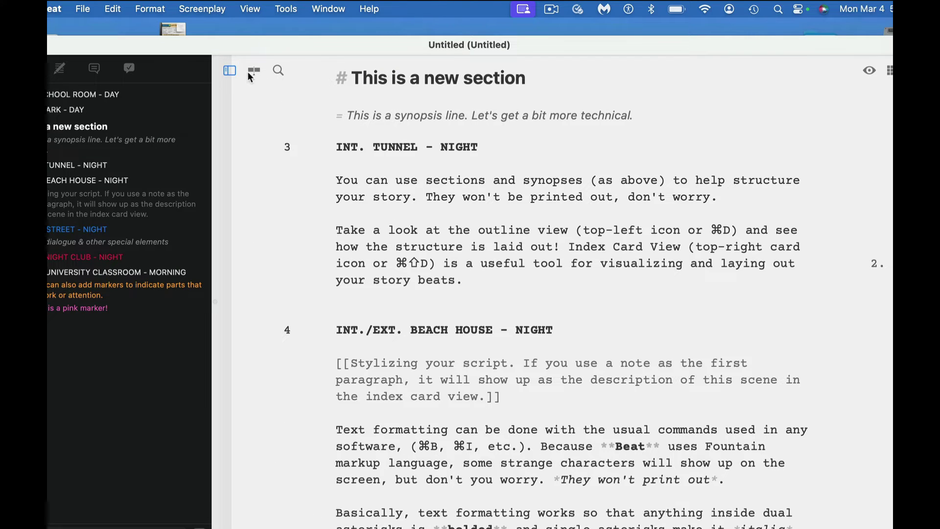
pyautogui.click(228, 71)
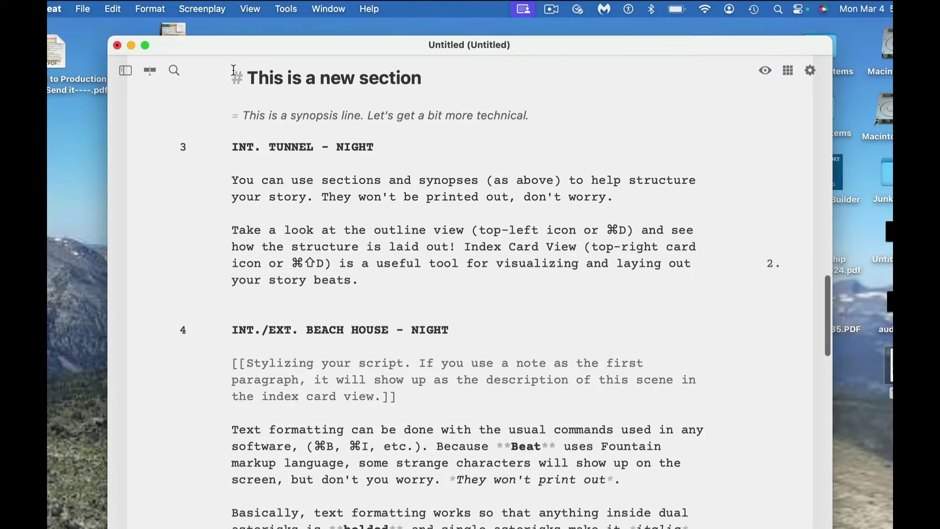
# Step: View the tutorial's scenes in the timeline, hide it, and display them as index cards
pyautogui.click(150, 72)
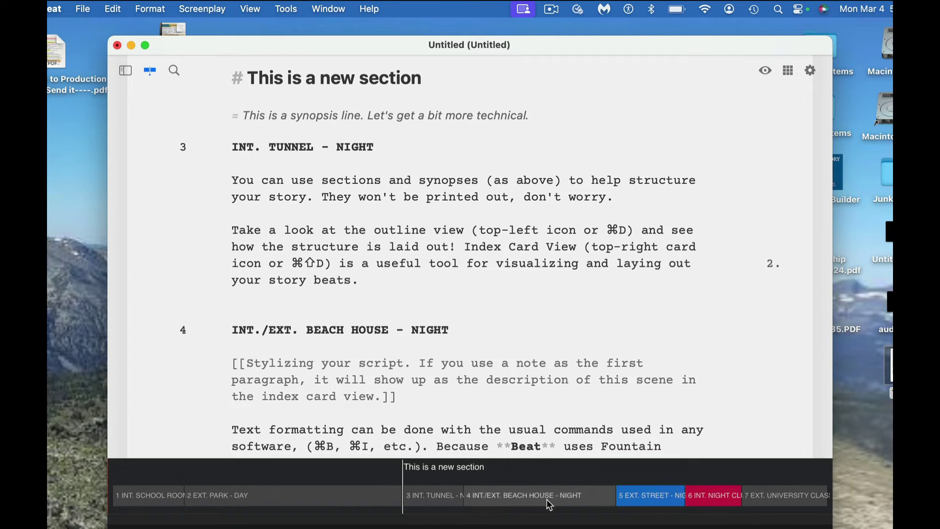
pyautogui.click(151, 72)
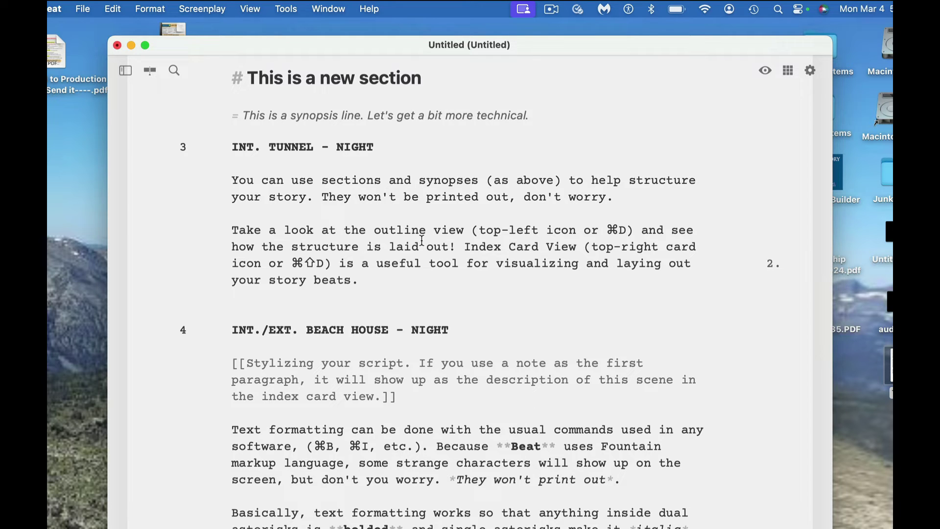
pyautogui.click(790, 69)
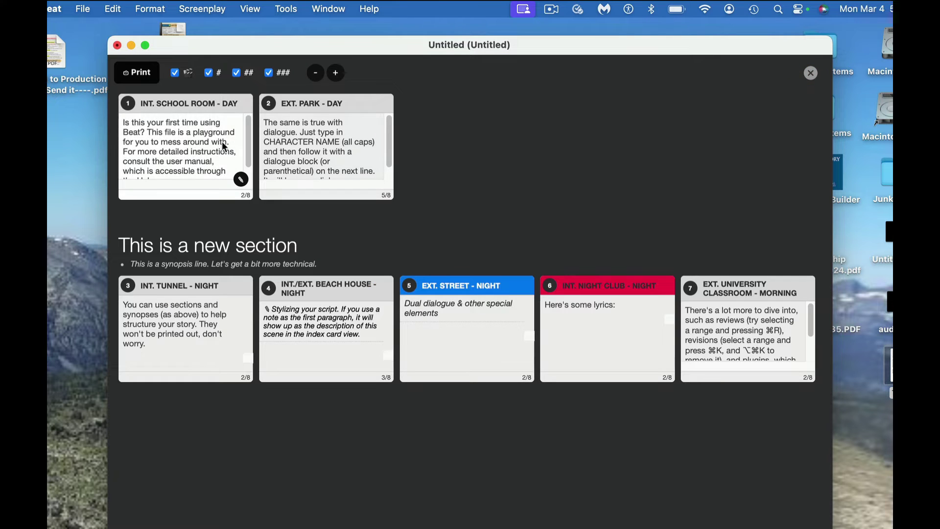
# Step: Return from the index cards to the tutorial script, display the cards once more, and close them
pyautogui.click(811, 73)
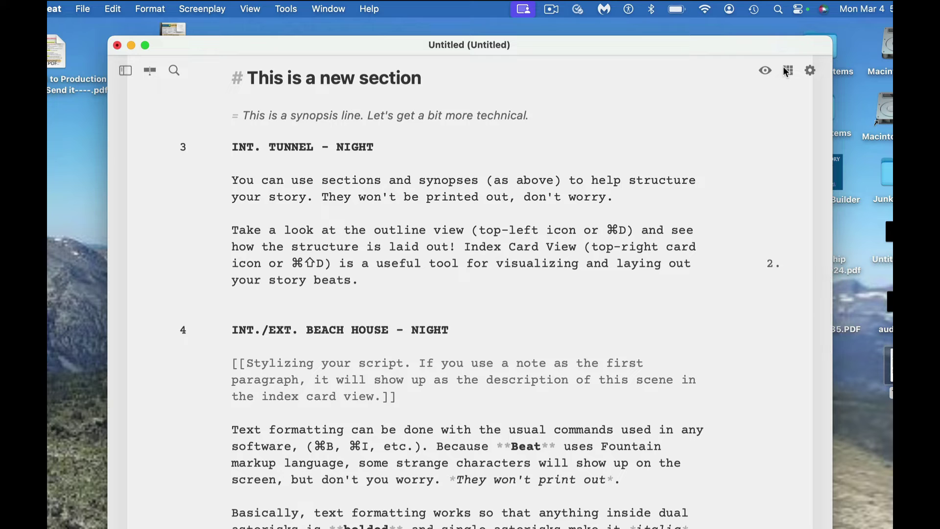
pyautogui.click(788, 71)
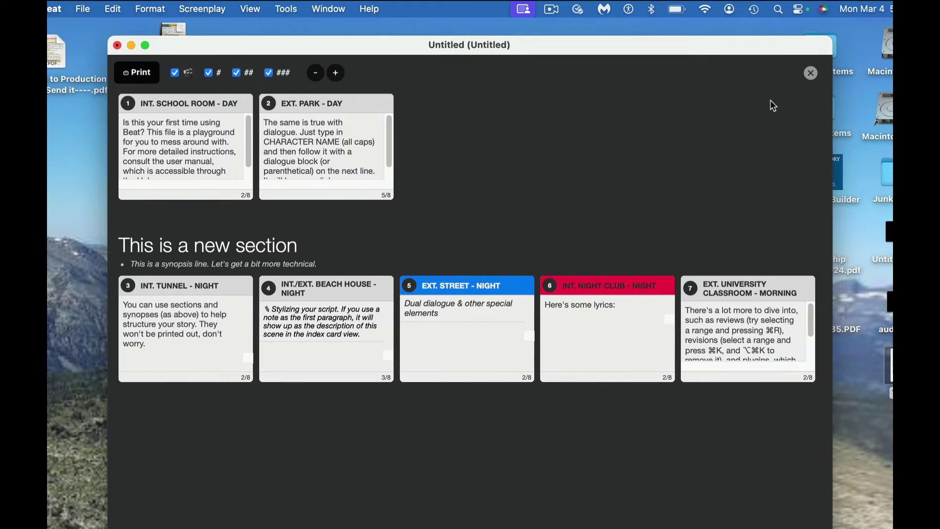
pyautogui.click(810, 73)
# Step: Read the tutorial's BEACH HOUSE scene on text formatting, and view the element types that can be forced before dismissing the list
pyautogui.scroll(-3, 331, 127)
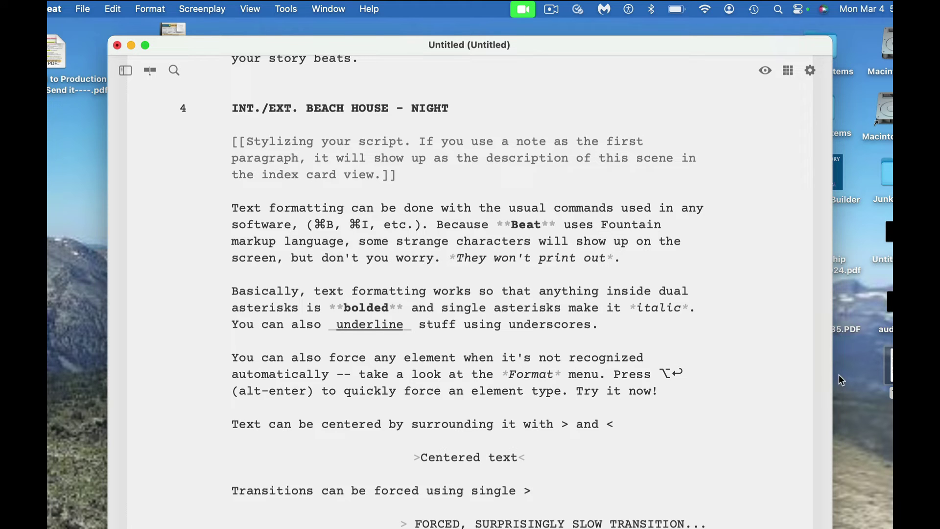
pyautogui.scroll(-3, 290, 226)
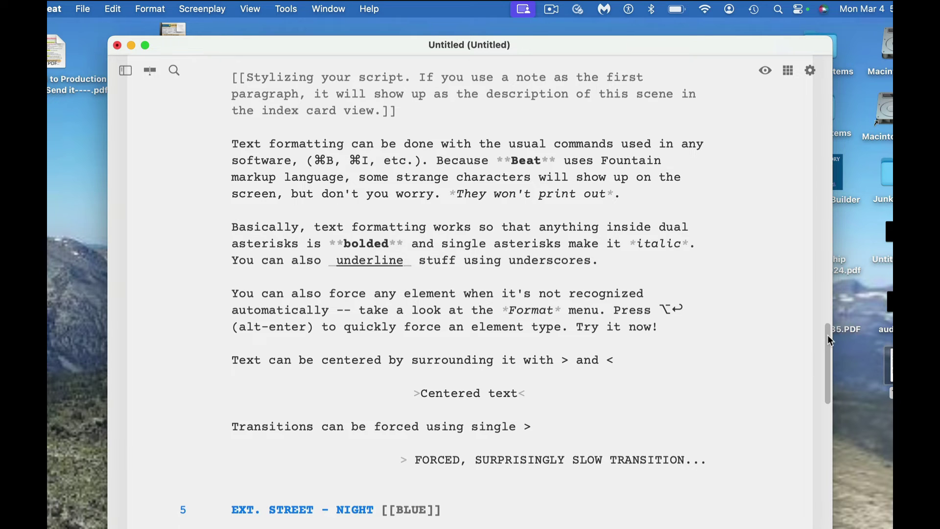
pyautogui.moveTo(827, 336); pyautogui.dragTo(824, 355)
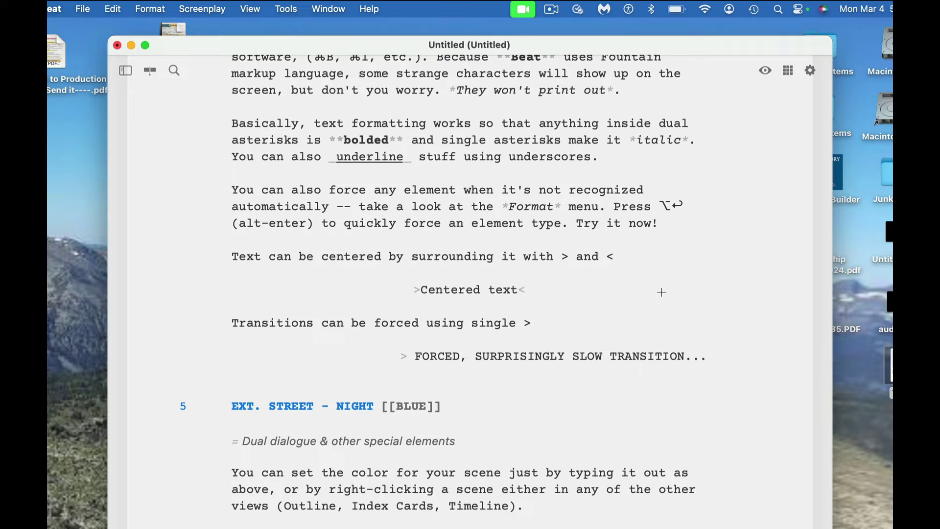
pyautogui.hotkey('alt', 'Return')
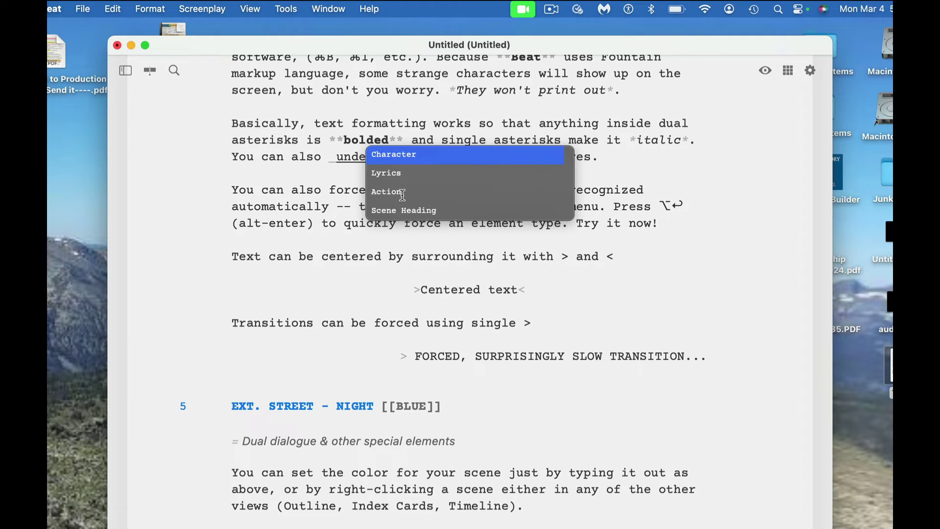
pyautogui.click(203, 237)
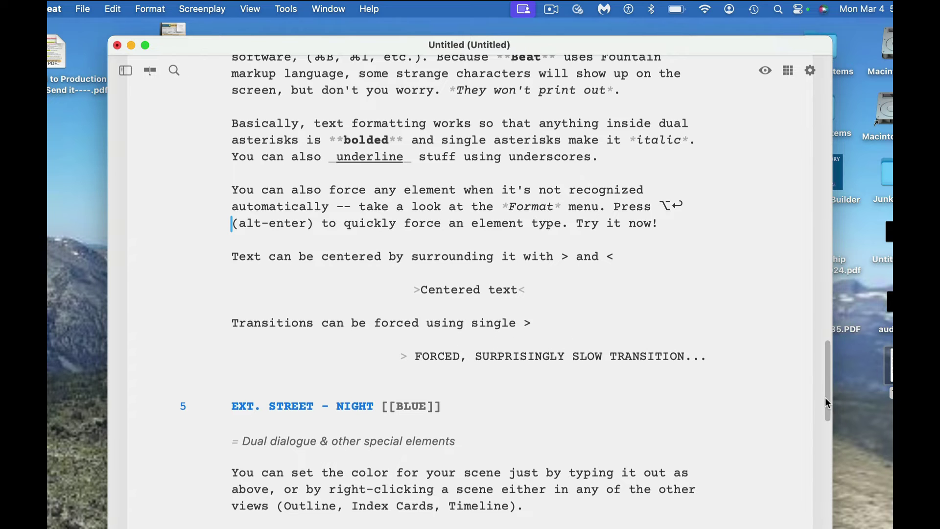
# Step: Read the tutorial's remaining scenes on scene colors, dual dialogue, lyrics, reviews, revisions and markers, and return to its beginning
pyautogui.moveTo(825, 398); pyautogui.dragTo(841, 221)
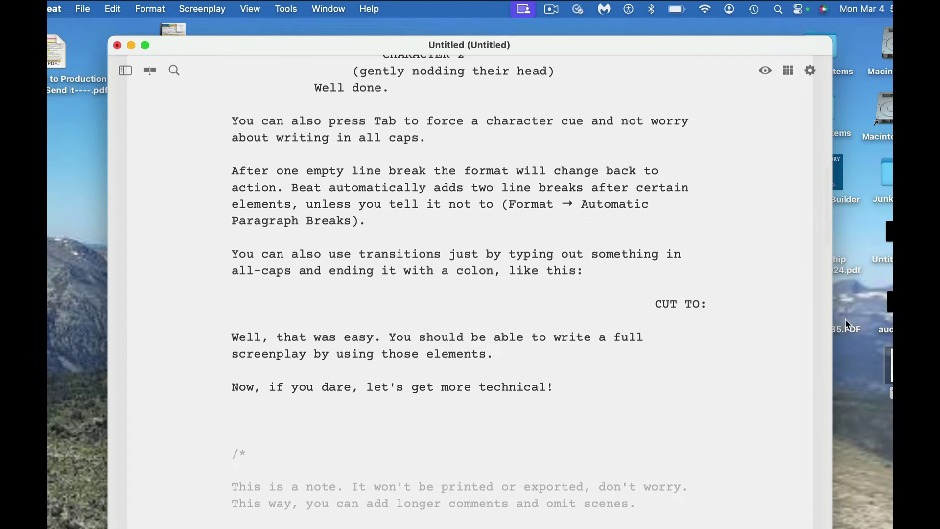
pyautogui.moveTo(827, 216); pyautogui.dragTo(812, 436)
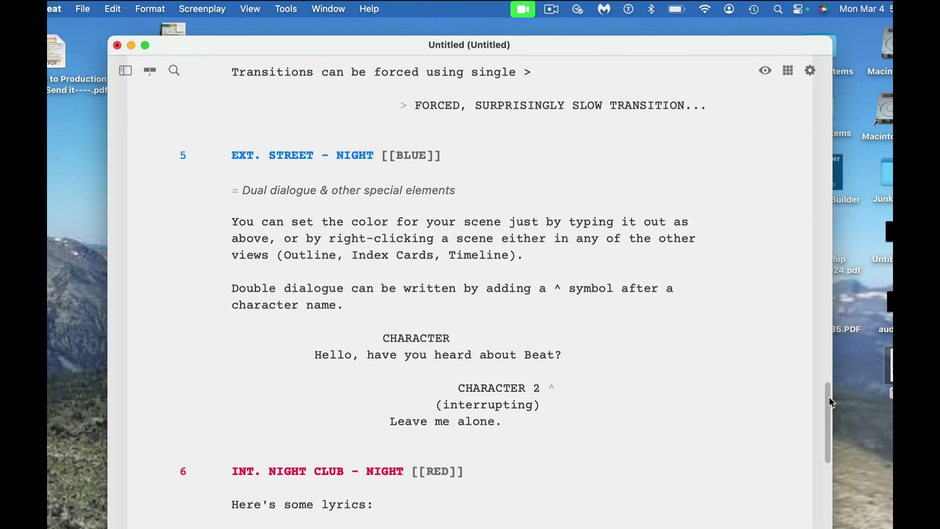
pyautogui.moveTo(830, 396)
pyautogui.mouseDown()
pyautogui.moveTo(825, 446)
pyautogui.moveTo(829, 399)
pyautogui.mouseUp()
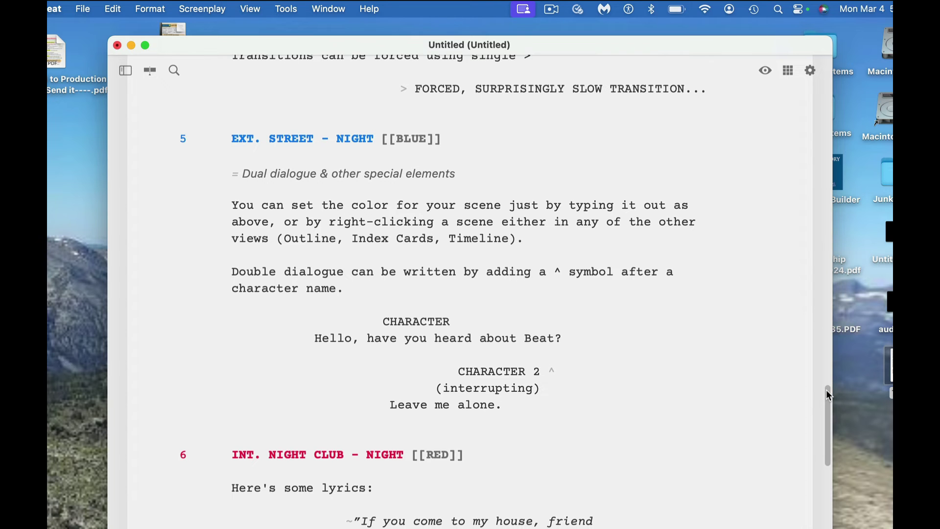
pyautogui.moveTo(826, 389); pyautogui.dragTo(832, 444)
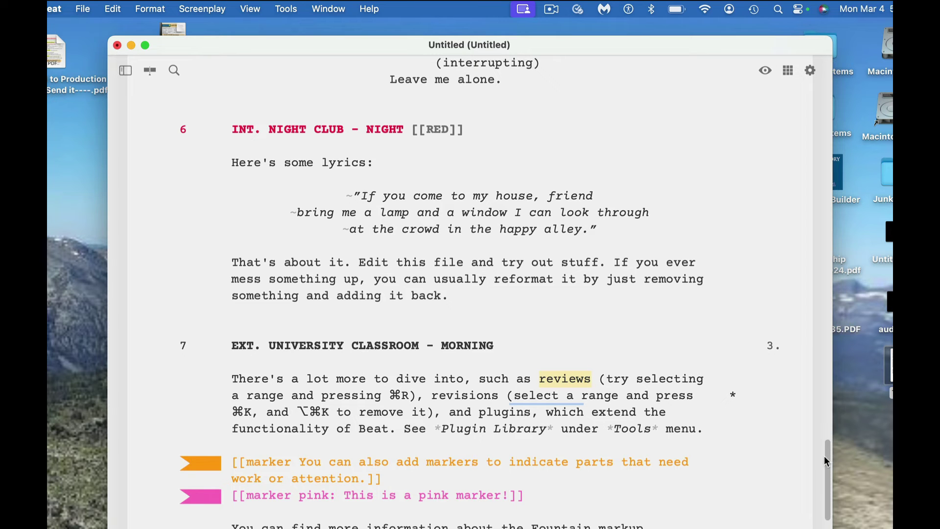
pyautogui.moveTo(830, 463); pyautogui.dragTo(822, 487)
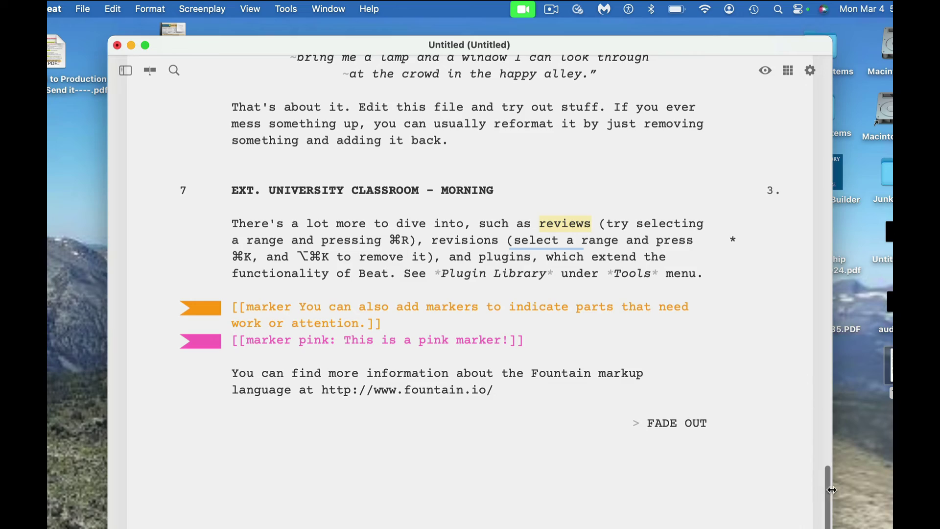
pyautogui.moveTo(827, 490); pyautogui.dragTo(828, 98)
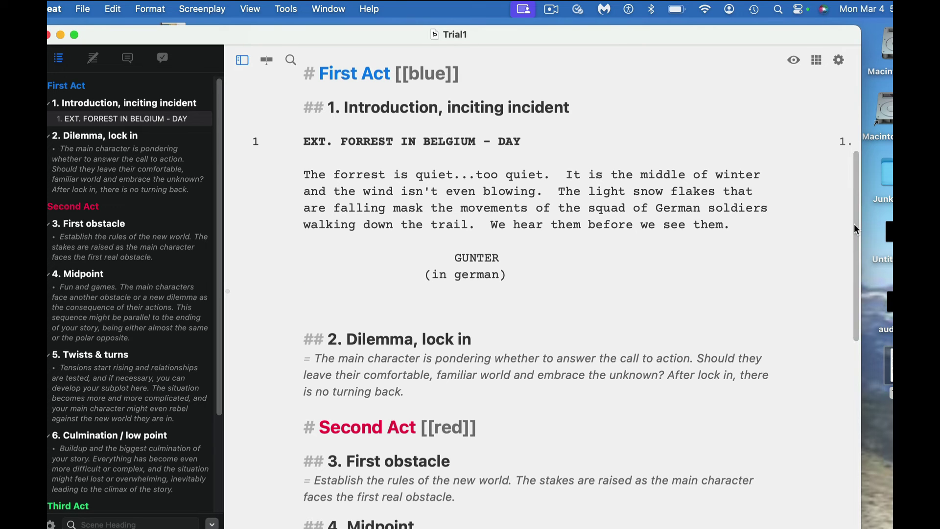
# Step: Read the Three-Act Structure Template notes and the First Act's opening scene in the Trial1 screenplay
pyautogui.moveTo(854, 224); pyautogui.dragTo(848, 107)
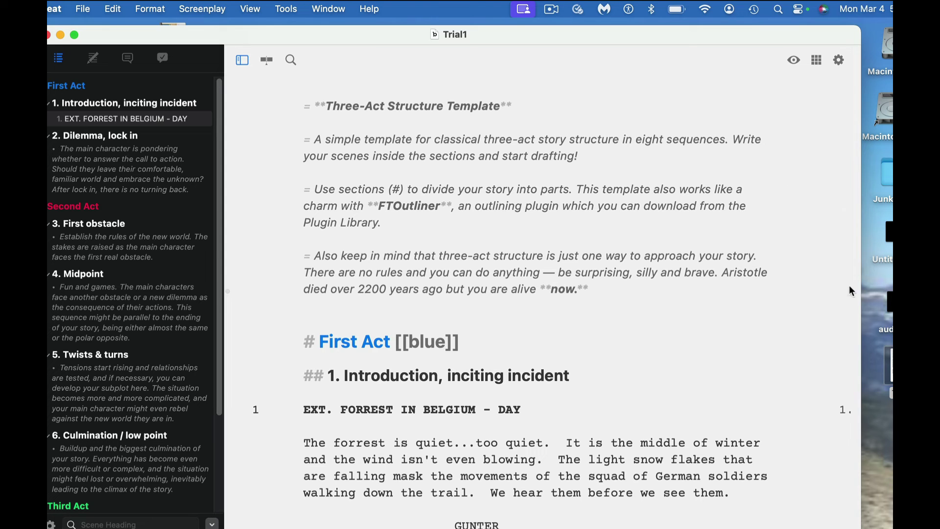
pyautogui.moveTo(857, 226)
pyautogui.moveTo(853, 219)
pyautogui.mouseDown()
pyautogui.moveTo(844, 369)
pyautogui.moveTo(856, 524)
pyautogui.moveTo(860, 224)
pyautogui.mouseUp()
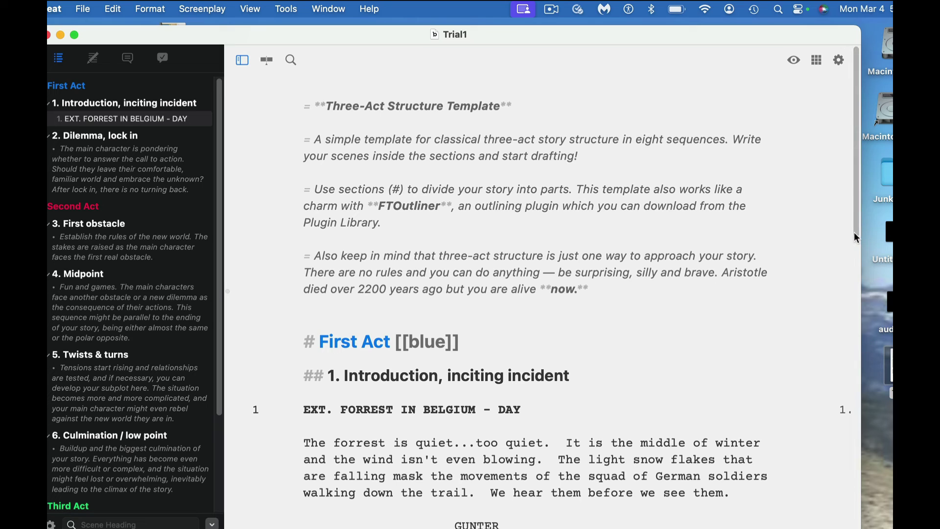
pyautogui.moveTo(858, 234); pyautogui.dragTo(860, 290)
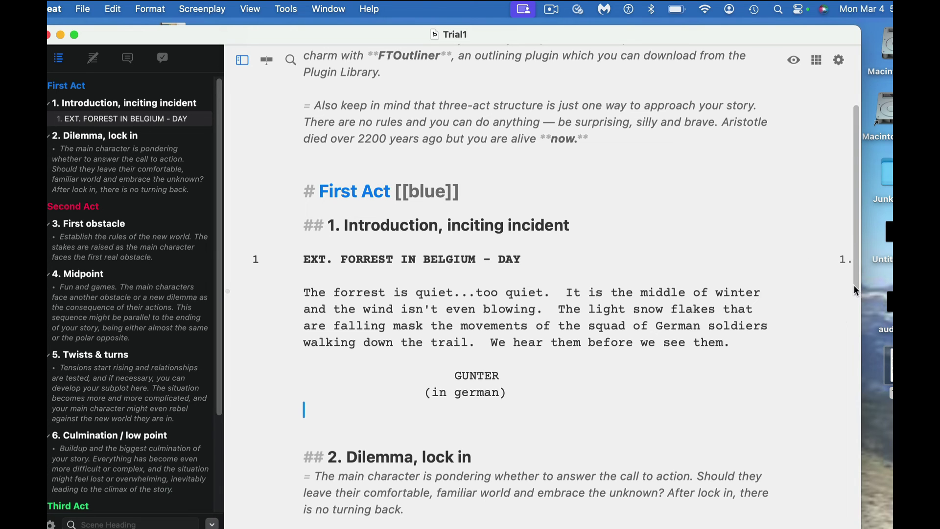
# Step: Replace the synopsis under "2. Dilemma, lock in" with the scene heading "EXT. HOUSE" and the action line "There was man in the house."
pyautogui.moveTo(857, 289); pyautogui.dragTo(793, 384)
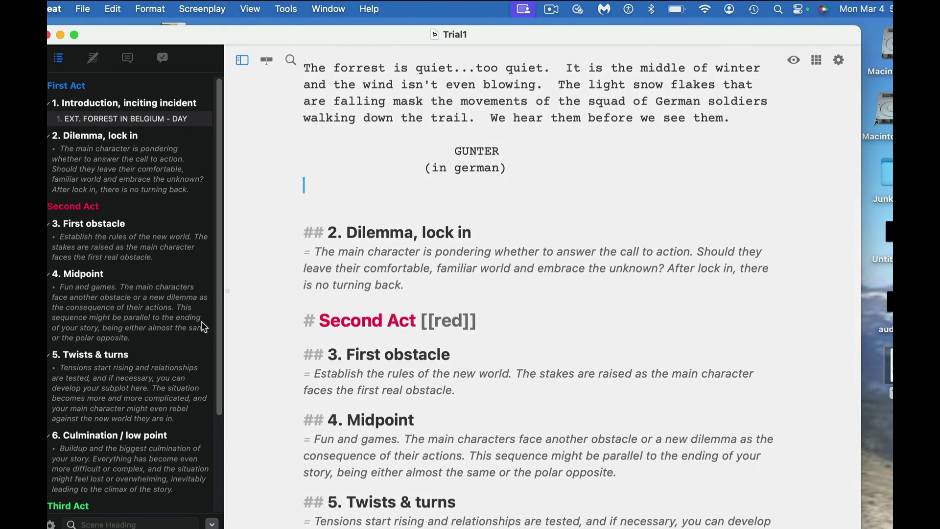
pyautogui.moveTo(430, 285); pyautogui.dragTo(300, 255)
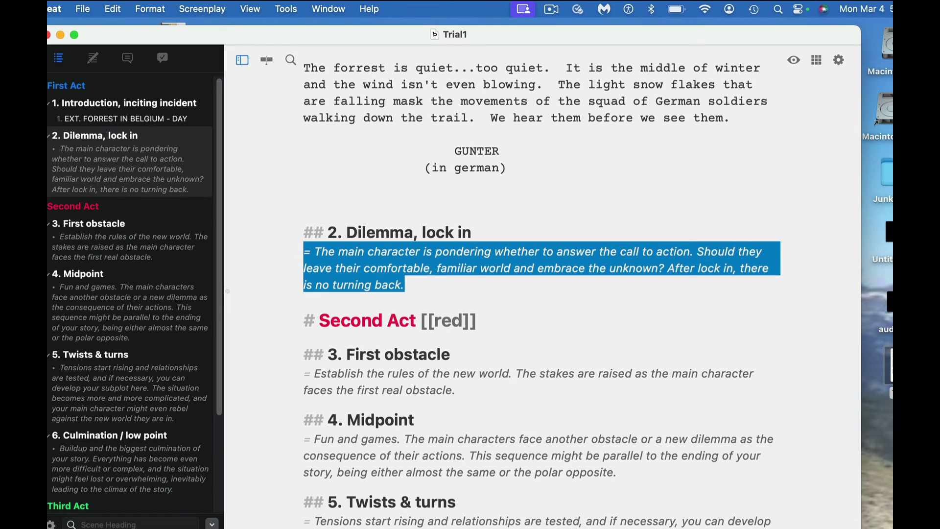
pyautogui.write('EXT. HOUSE')
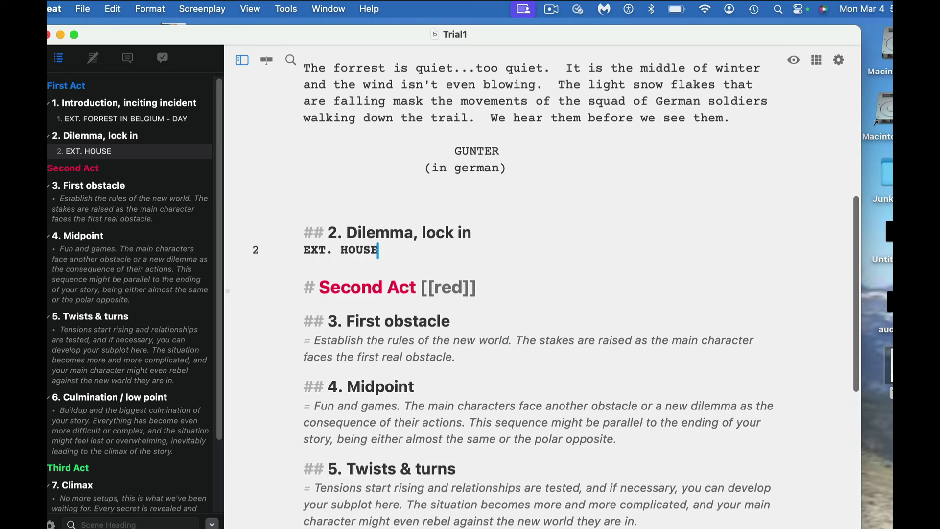
pyautogui.press('Return')
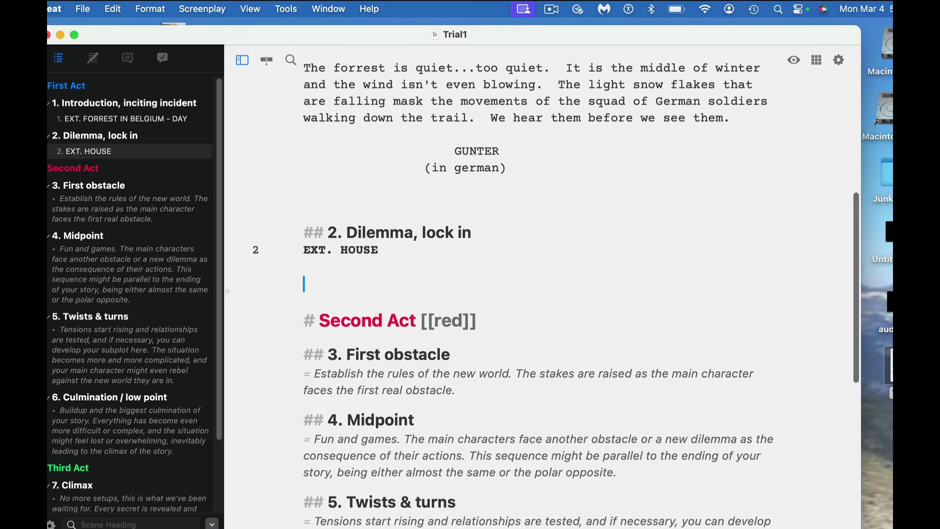
pyautogui.write('Ther')
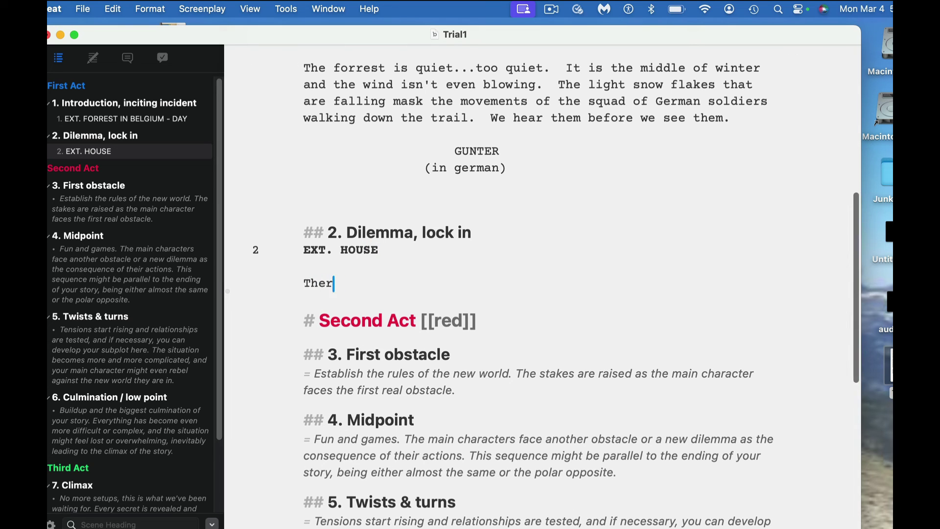
pyautogui.write('e was man in')
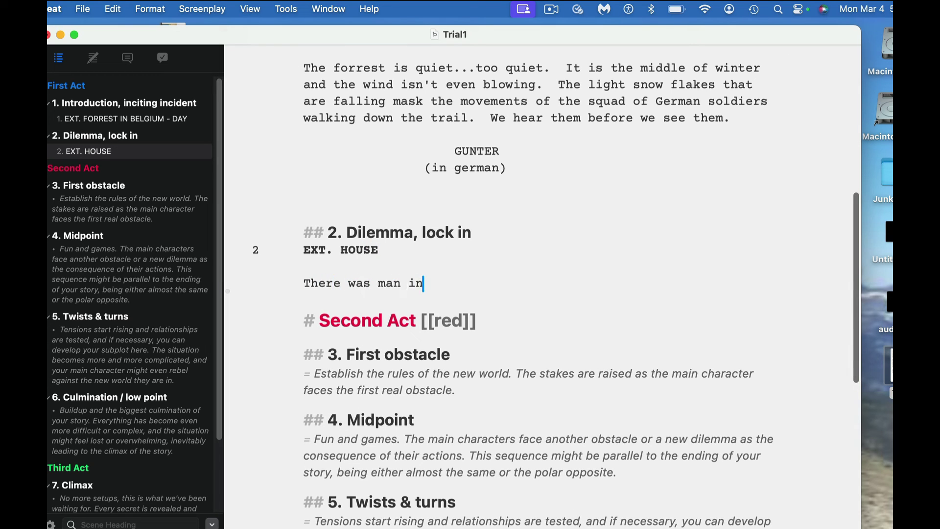
pyautogui.write(' the house.')
pyautogui.press('Return')
pyautogui.press('Return')
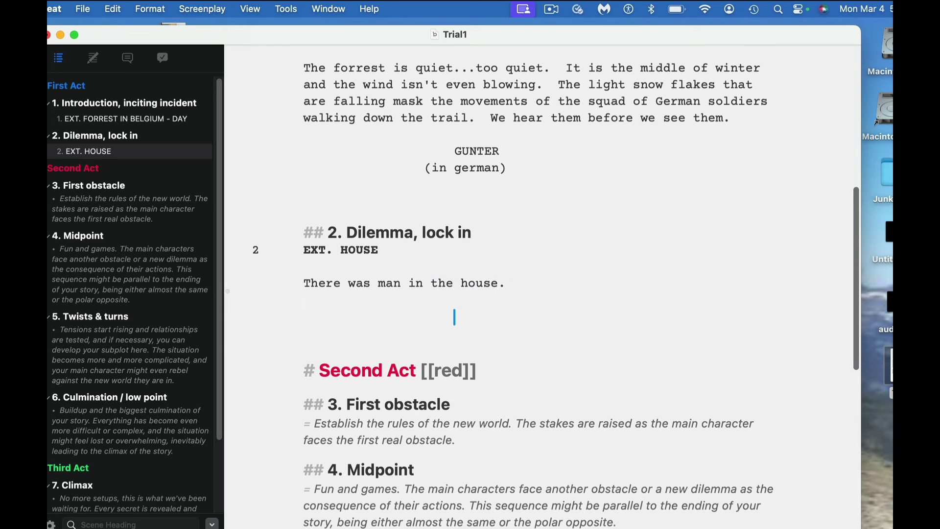
# Step: Add the character cue GUNTER below the action line, with the dialogue "HI how are you doing"
pyautogui.write('GUNTER')
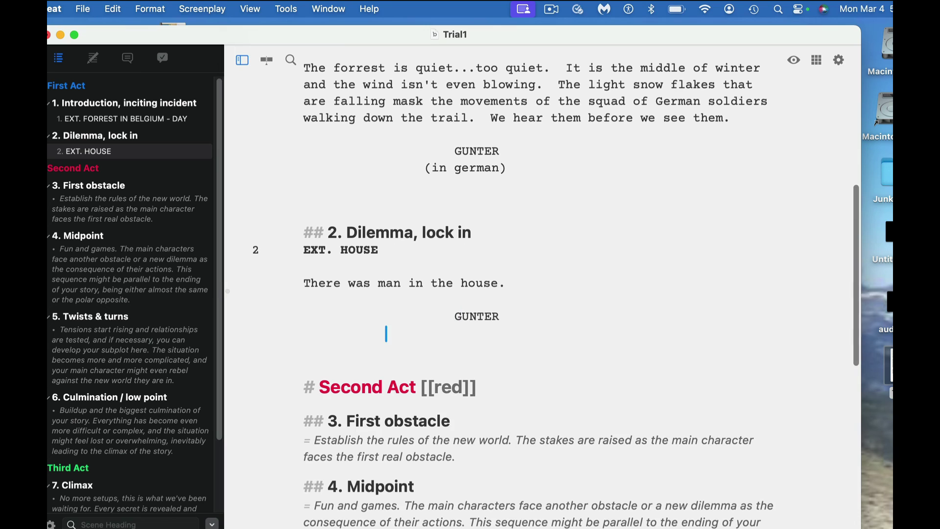
pyautogui.press('Return')
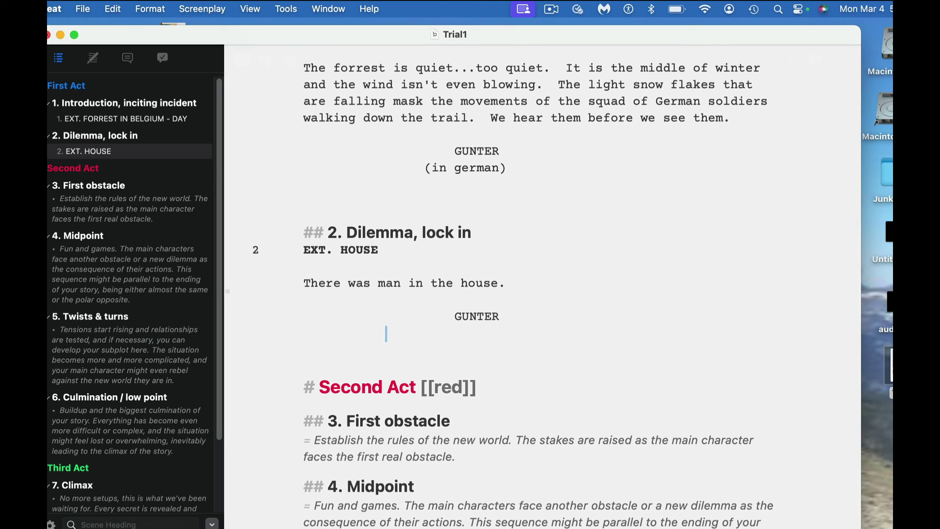
pyautogui.write('HI')
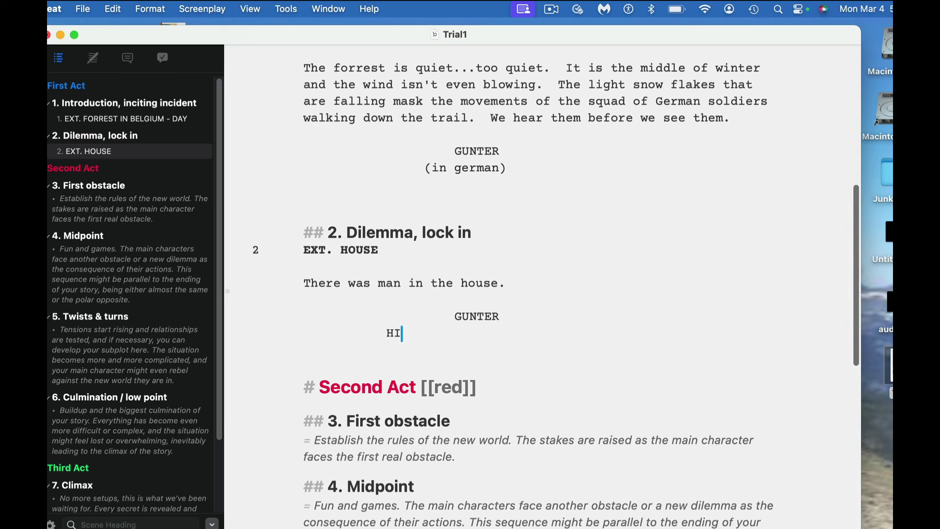
pyautogui.write(' how are you doing')
pyautogui.press('Return')
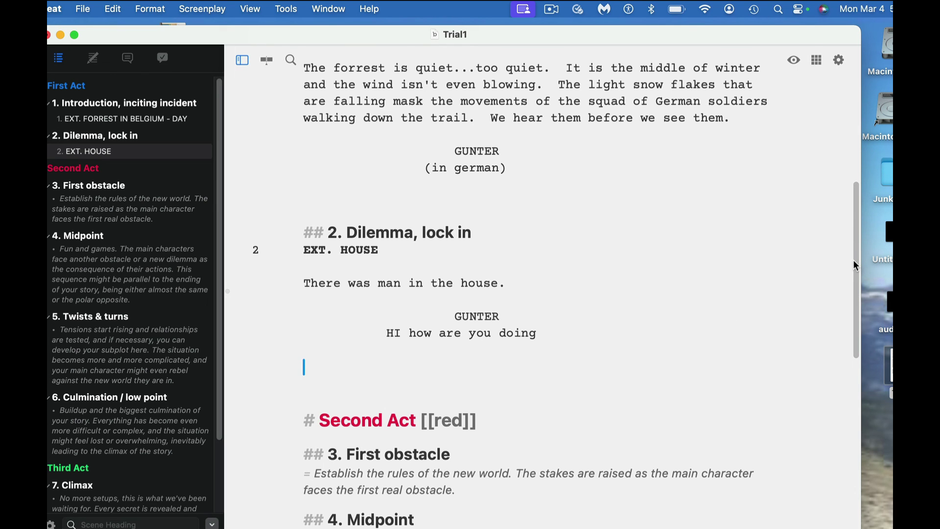
# Step: Check the two scenes in Trial1's print preview, close it, and return to the start of the script
pyautogui.scroll(10, 855, 264)
pyautogui.click(794, 60)
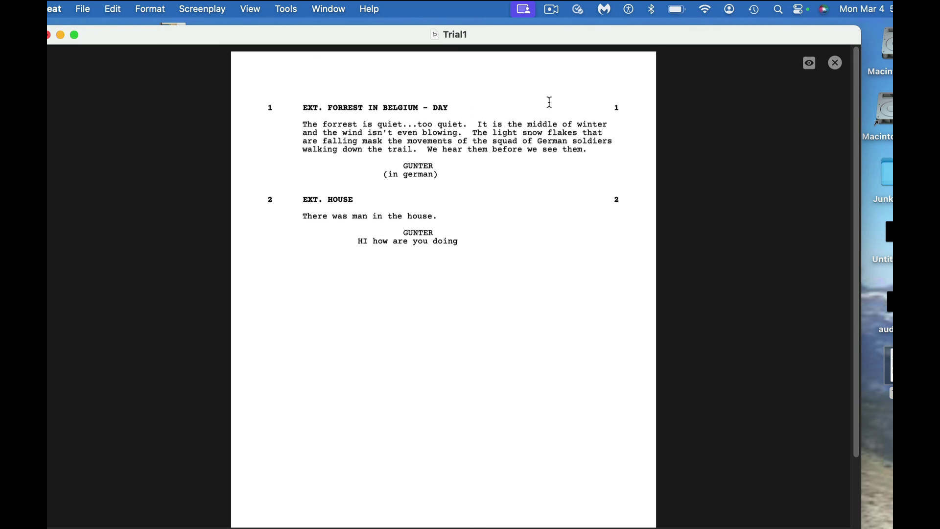
pyautogui.click(835, 63)
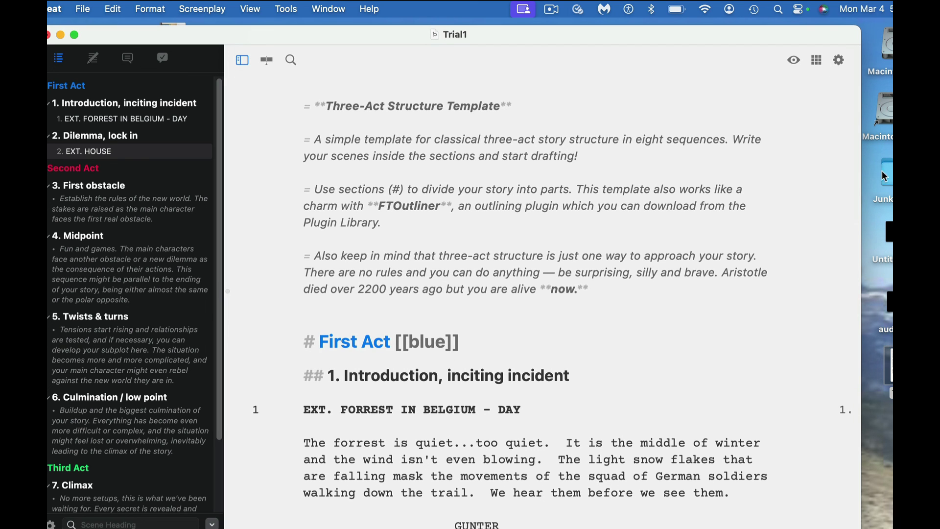
pyautogui.moveTo(858, 200); pyautogui.dragTo(867, 159)
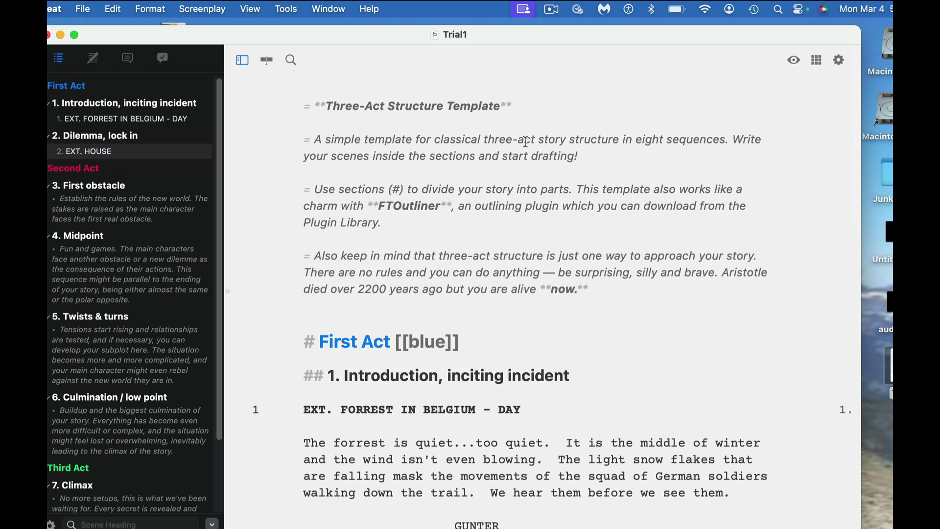